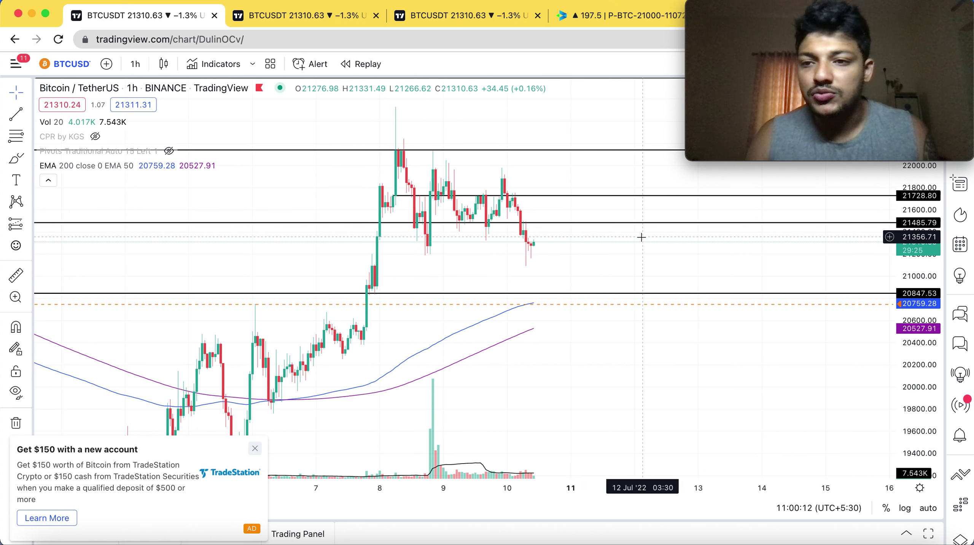
Compare the BTCUSDT price action around 8 July across the 1-hour, 5-minute and 15-minute charts
{"action": "scroll", "coordinate": [642, 237], "scroll_direction": "left", "scroll_amount": 5}
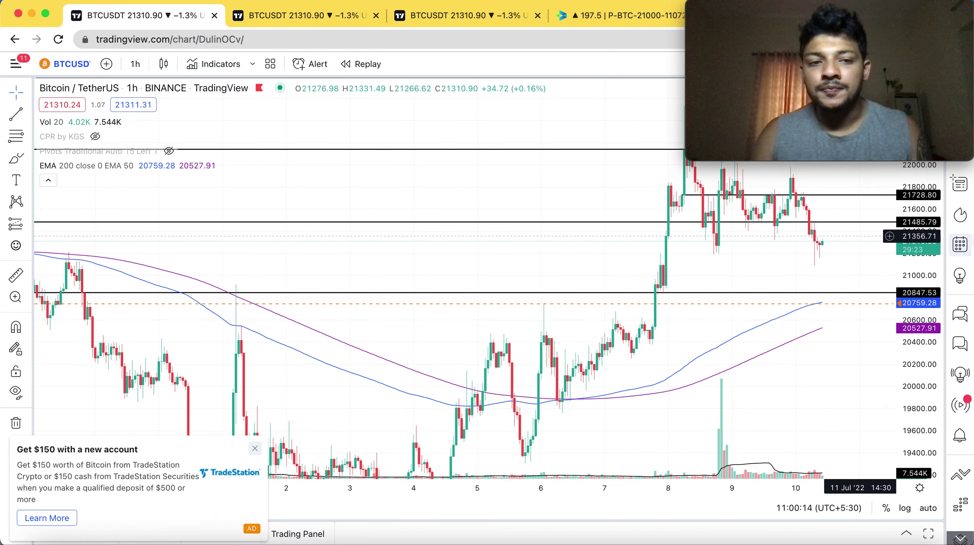
{"action": "scroll", "coordinate": [714, 250], "scroll_direction": "right", "scroll_amount": 6}
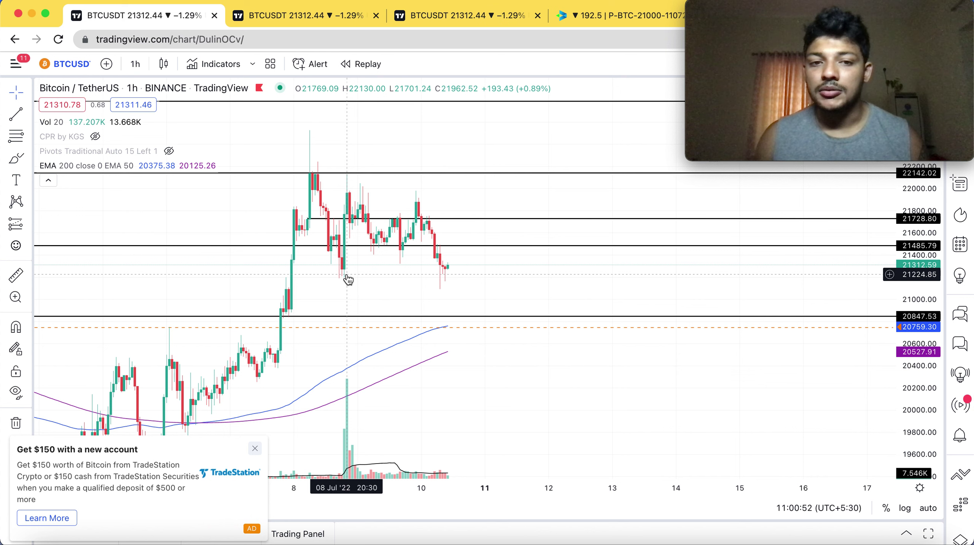
{"action": "left_click", "coordinate": [479, 18]}
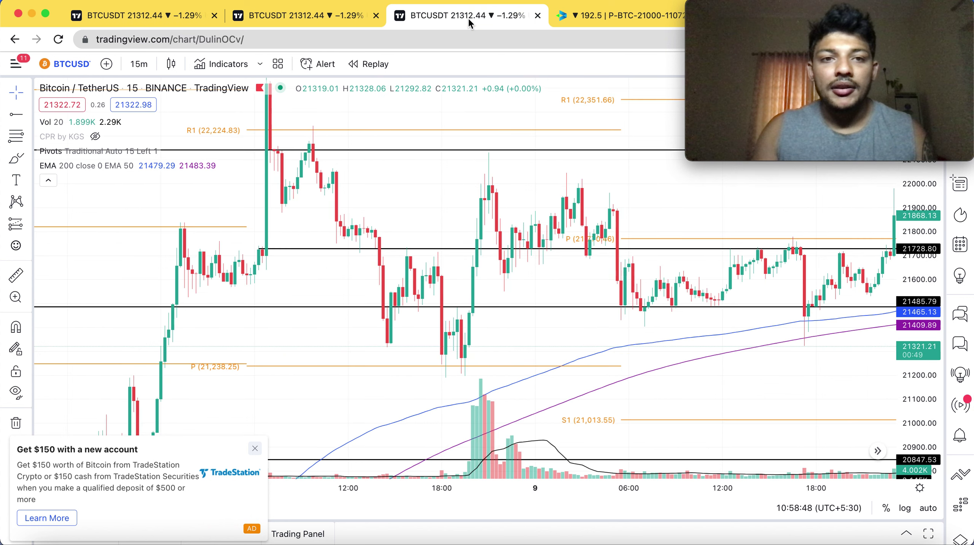
{"action": "left_click", "coordinate": [320, 23]}
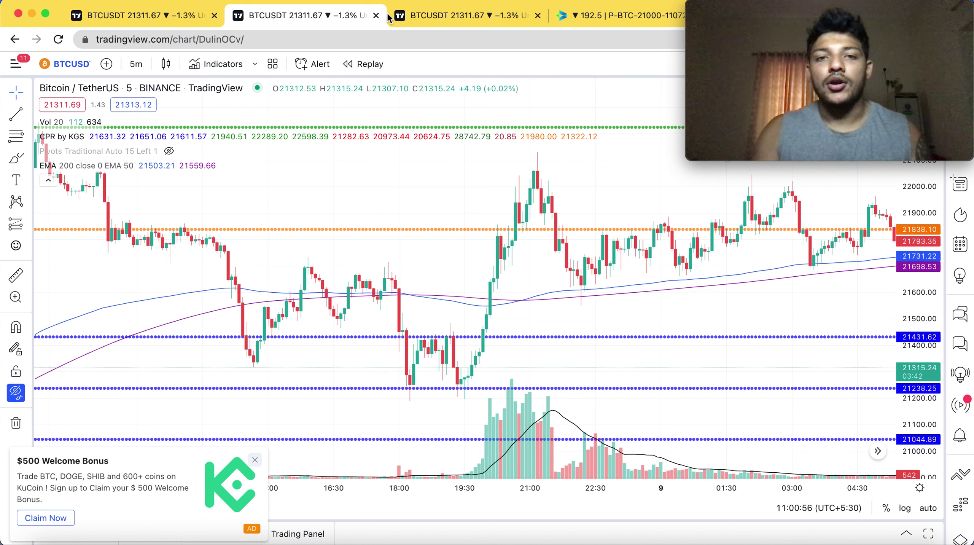
{"action": "left_click", "coordinate": [459, 19]}
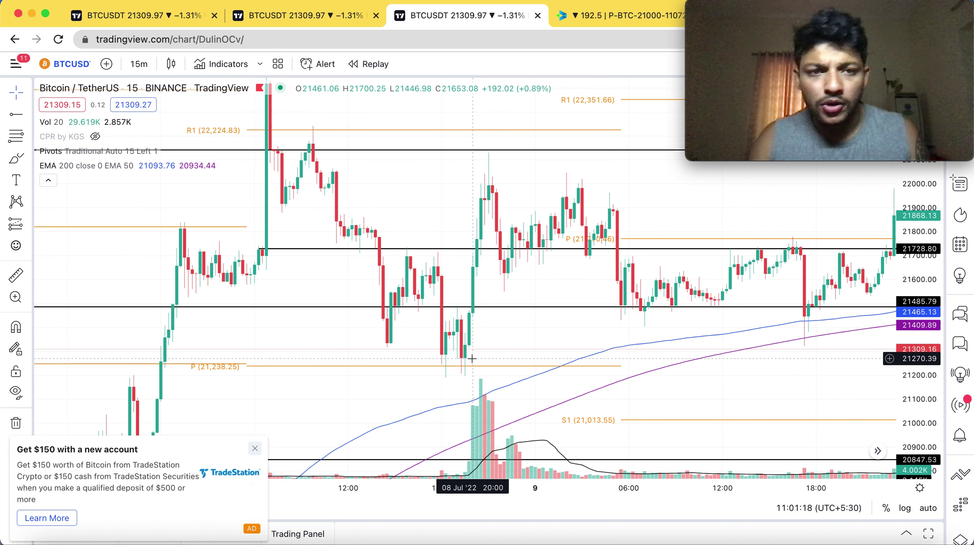
{"action": "left_click", "coordinate": [316, 23]}
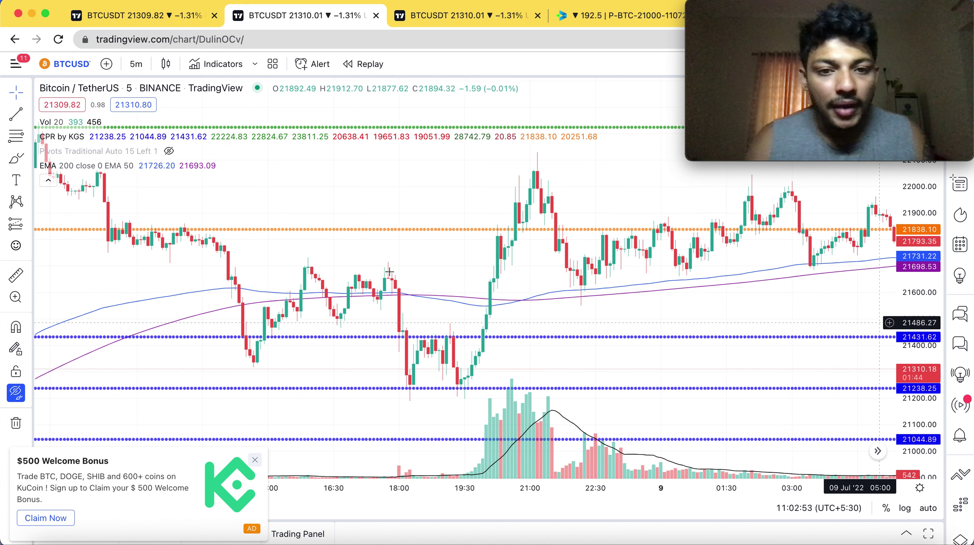
{"action": "left_click", "coordinate": [464, 12]}
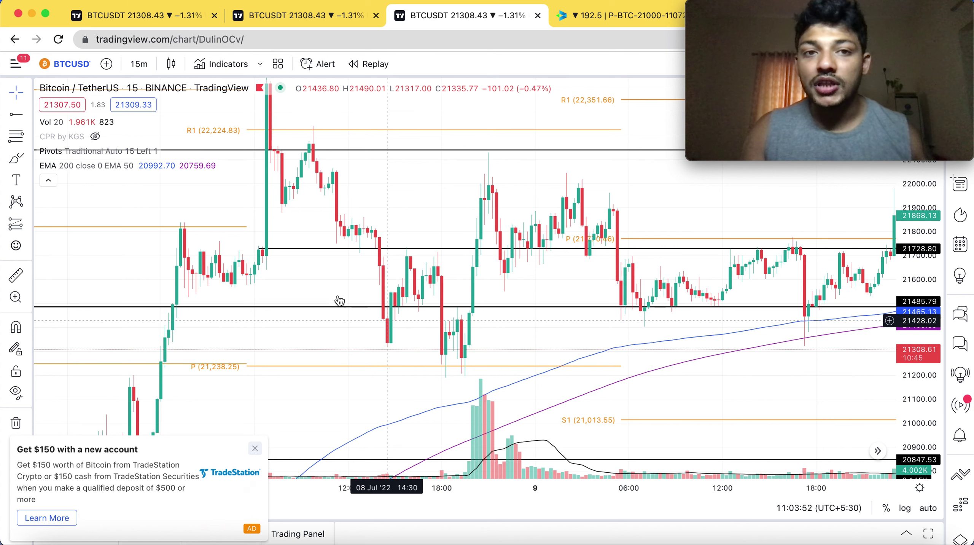
Examine the 9 July price action against the CPR levels on the 5-minute BTCUSDT chart
{"action": "left_click", "coordinate": [309, 17]}
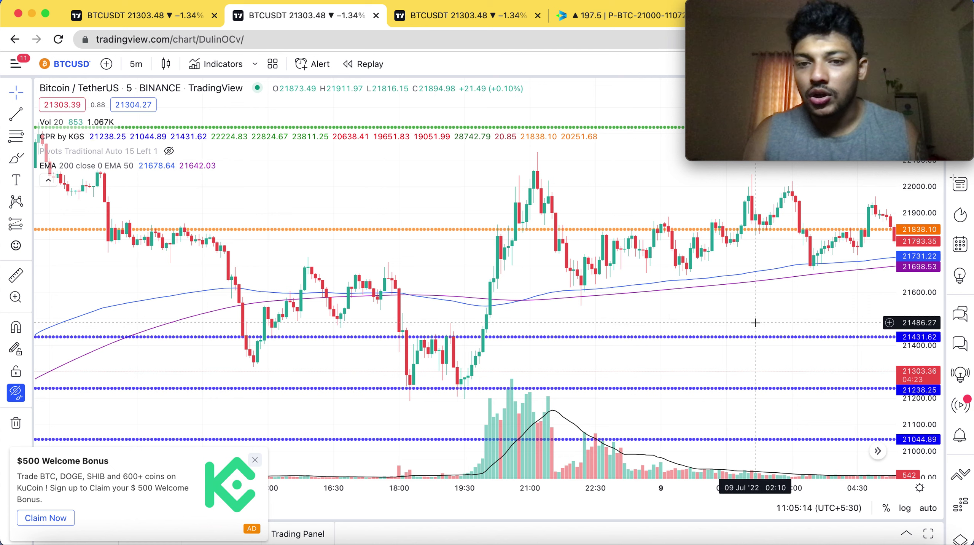
{"action": "scroll", "coordinate": [661, 343], "scroll_direction": "right", "scroll_amount": 5}
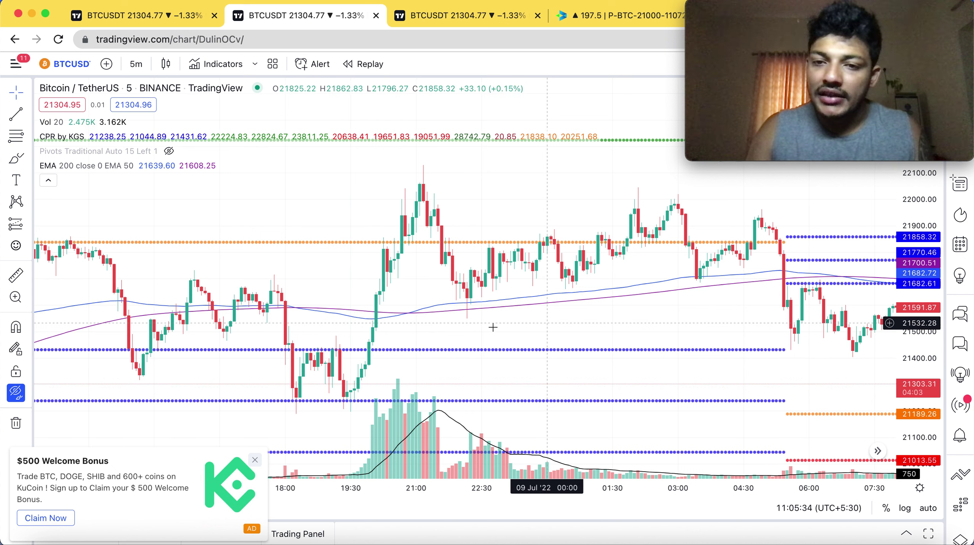
{"action": "left_click_drag", "start_coordinate": [419, 329], "coordinate": [358, 332]}
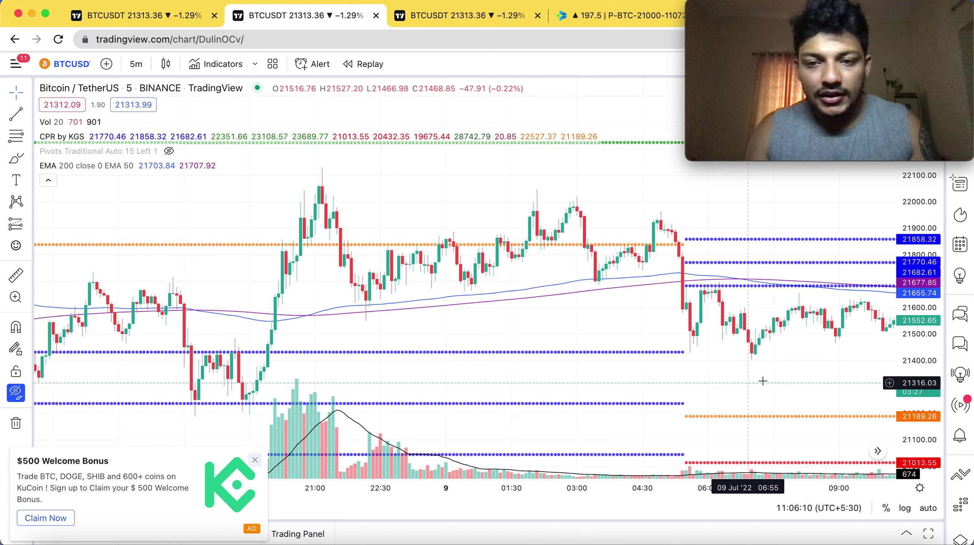
{"action": "scroll", "coordinate": [594, 391], "scroll_direction": "right", "scroll_amount": 2}
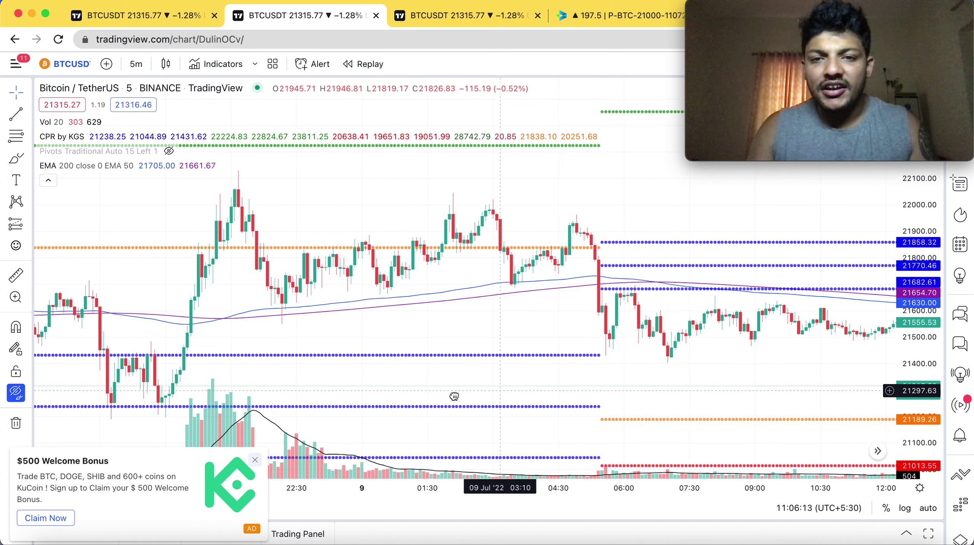
{"action": "scroll", "coordinate": [454, 394], "scroll_direction": "right", "scroll_amount": 6}
Examine the 10 July candles and pivot levels on the 15-minute BTCUSDT chart, with the price scale compressed
{"action": "left_click", "coordinate": [464, 17]}
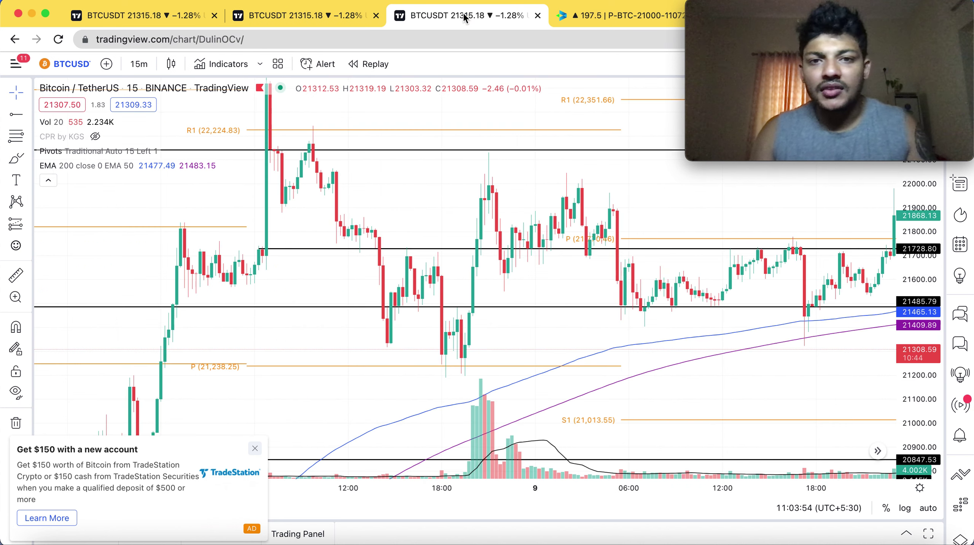
{"action": "left_click_drag", "start_coordinate": [916, 268], "coordinate": [833, 355]}
{"action": "left_click_drag", "start_coordinate": [602, 369], "coordinate": [553, 360]}
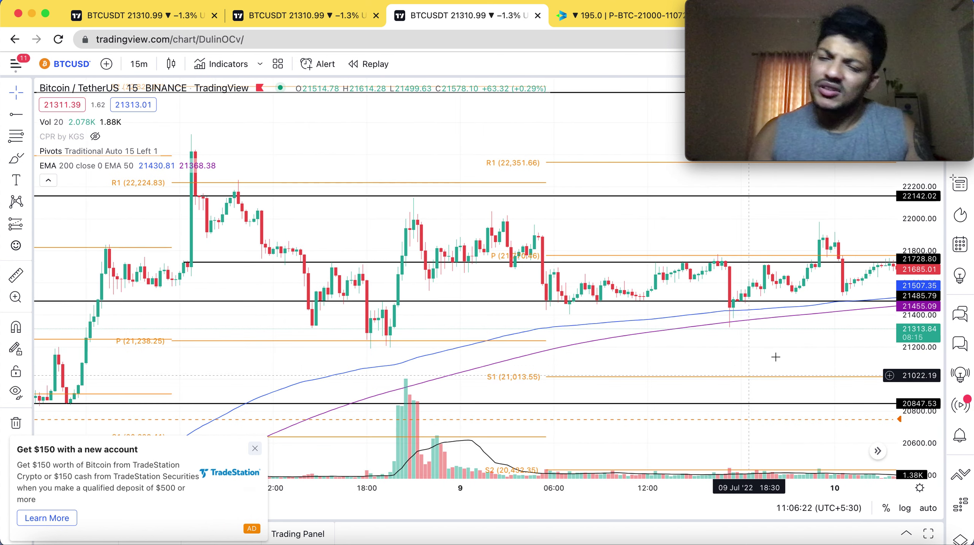
{"action": "left_click_drag", "start_coordinate": [563, 394], "coordinate": [442, 386]}
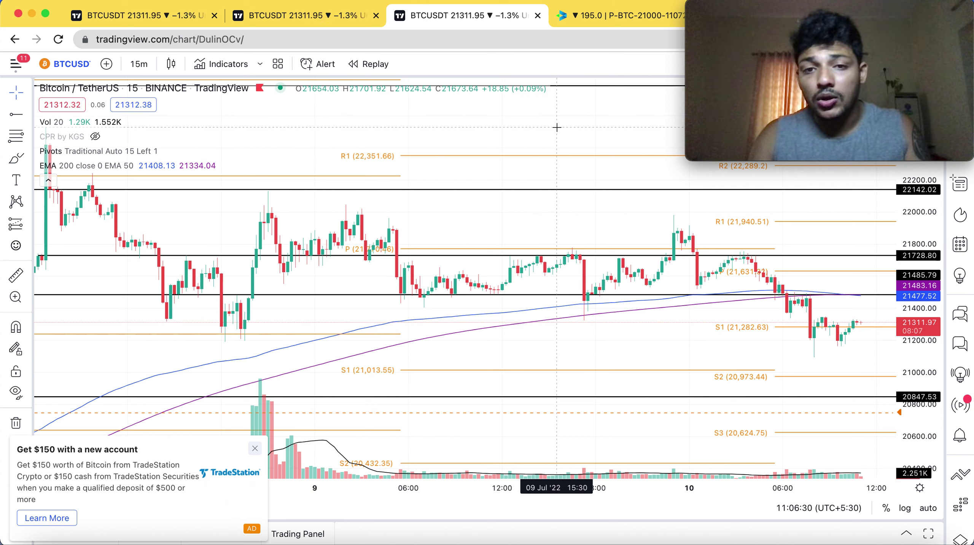
{"action": "left_click_drag", "start_coordinate": [556, 127], "coordinate": [538, 232]}
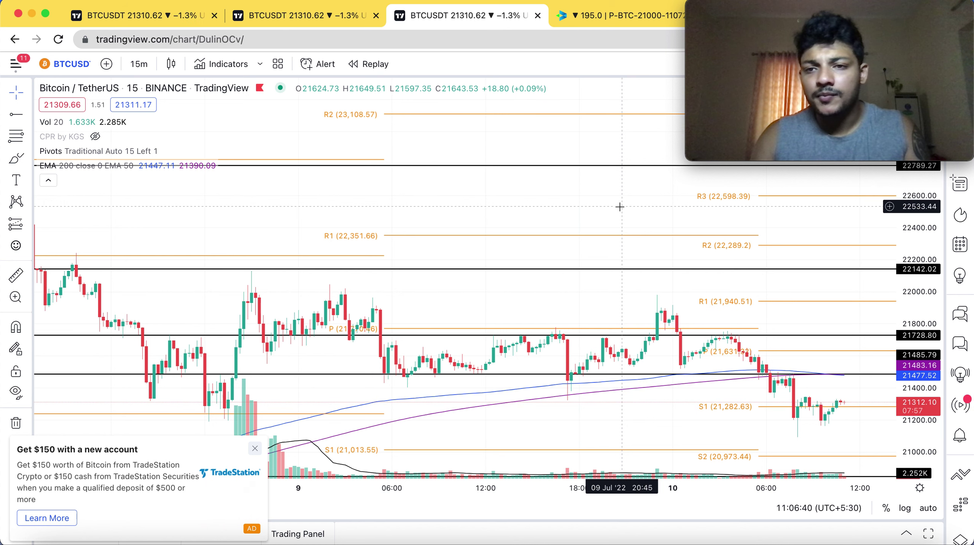
{"action": "left_click_drag", "start_coordinate": [598, 157], "coordinate": [455, 139]}
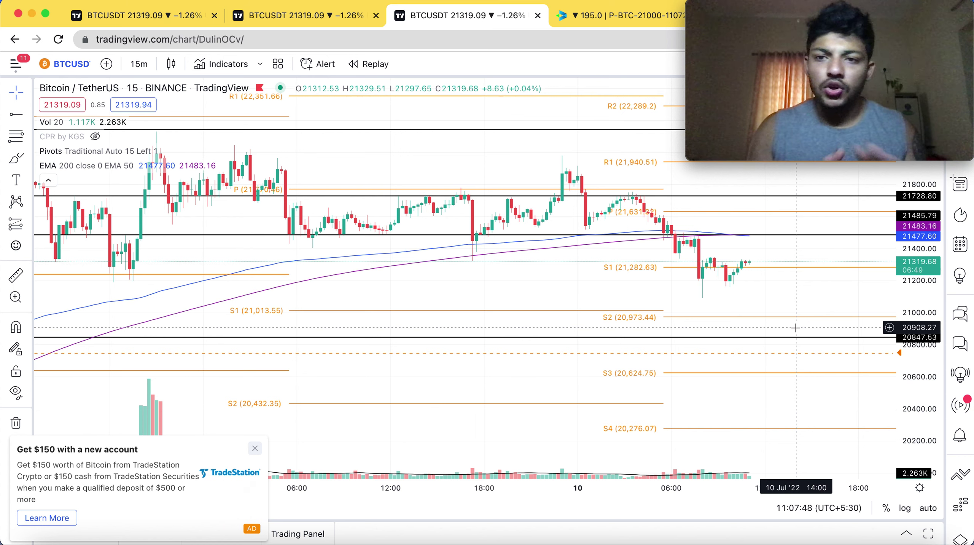
Switch to Delta Exchange and review the order history, the open positions and the 11 Jul 2022 BTC options chain
{"action": "left_click", "coordinate": [612, 15]}
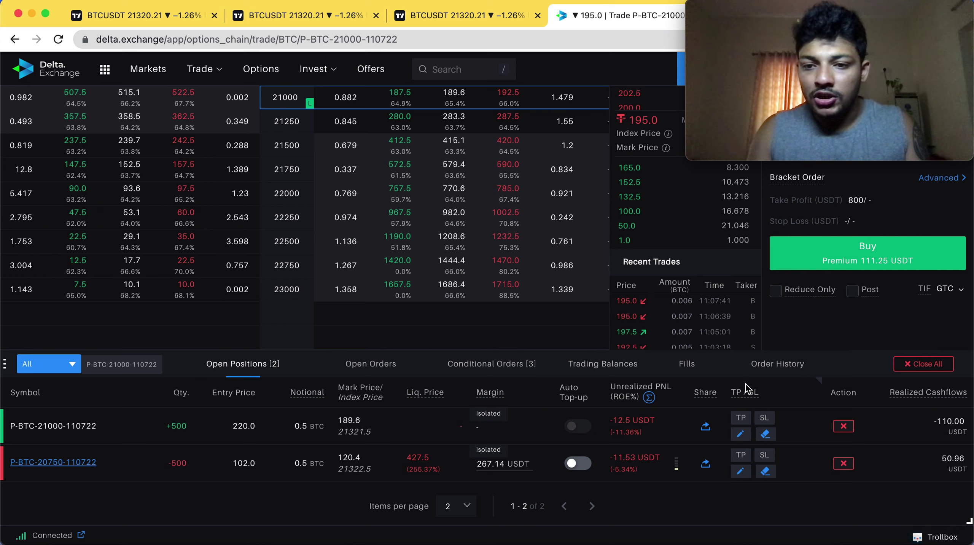
{"action": "left_click", "coordinate": [786, 371]}
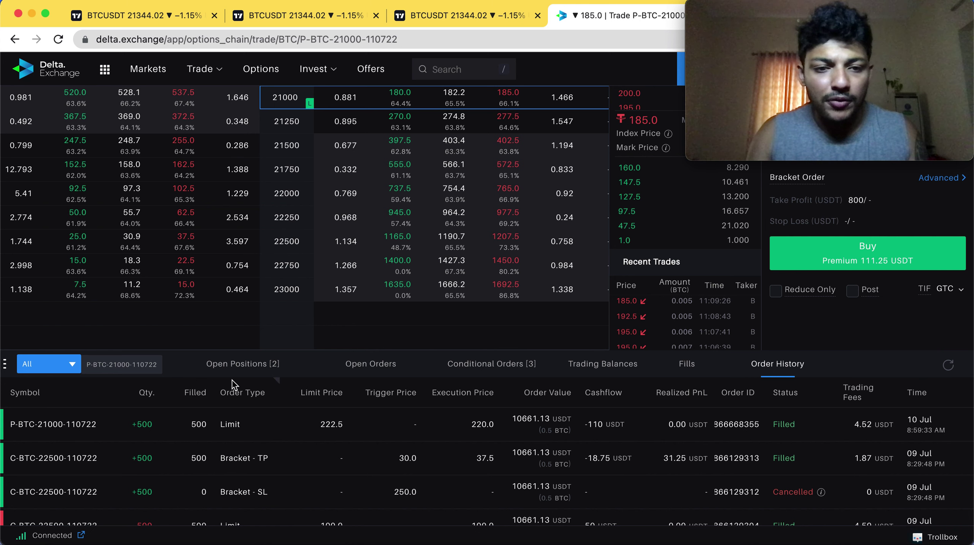
{"action": "left_click", "coordinate": [242, 364]}
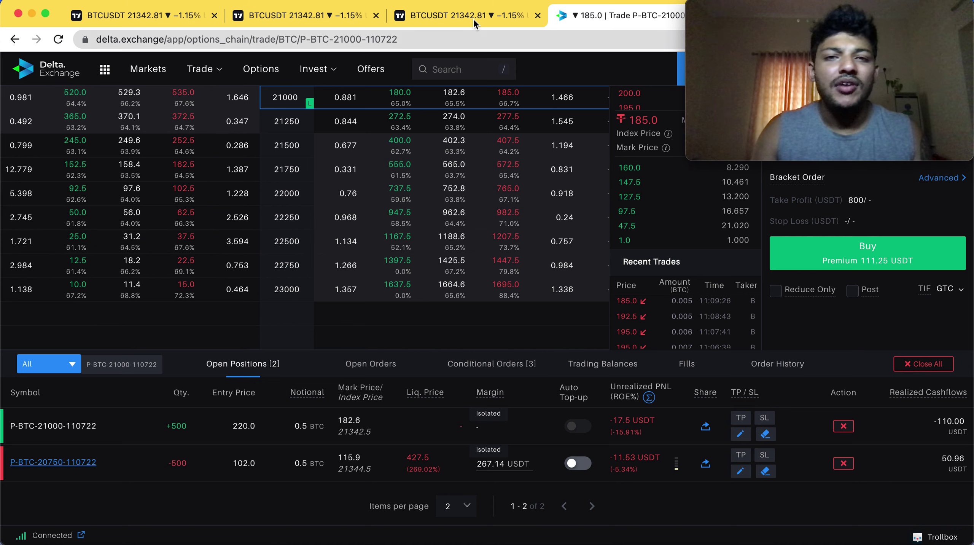
{"action": "scroll", "coordinate": [494, 252], "scroll_direction": "up", "scroll_amount": 5}
{"action": "scroll", "coordinate": [496, 263], "scroll_direction": "up", "scroll_amount": 2}
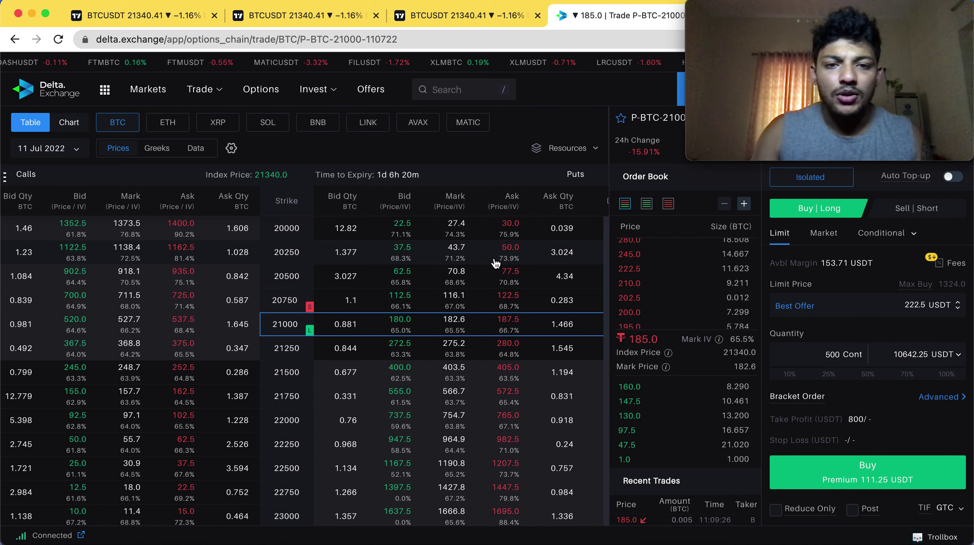
{"action": "scroll", "coordinate": [792, 339], "scroll_direction": "down", "scroll_amount": 4}
{"action": "scroll", "coordinate": [792, 339], "scroll_direction": "down", "scroll_amount": 3}
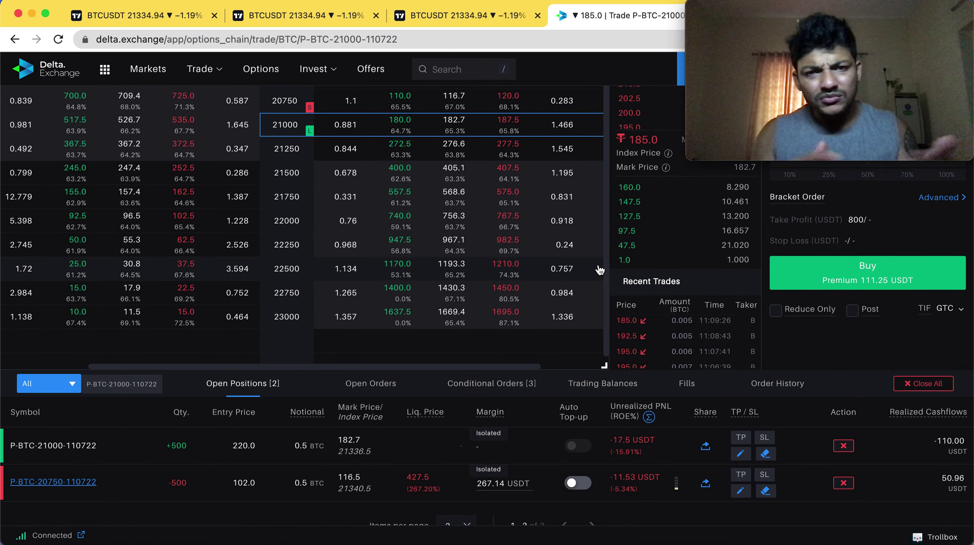
Return to the 15-minute TradingView chart and inspect the 10 July support pivots S1 to S3 on a stretched price scale
{"action": "left_click", "coordinate": [480, 15]}
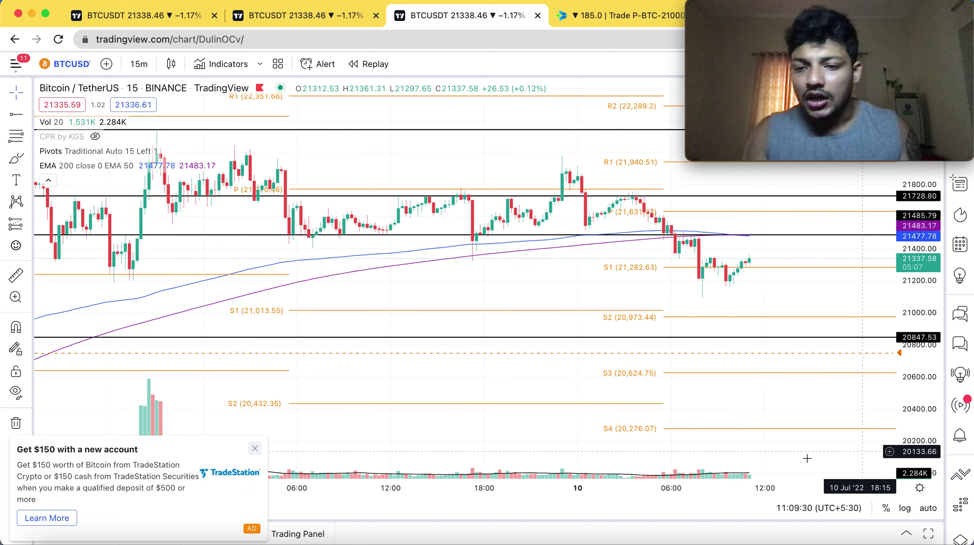
{"action": "left_click_drag", "start_coordinate": [917, 429], "coordinate": [916, 397]}
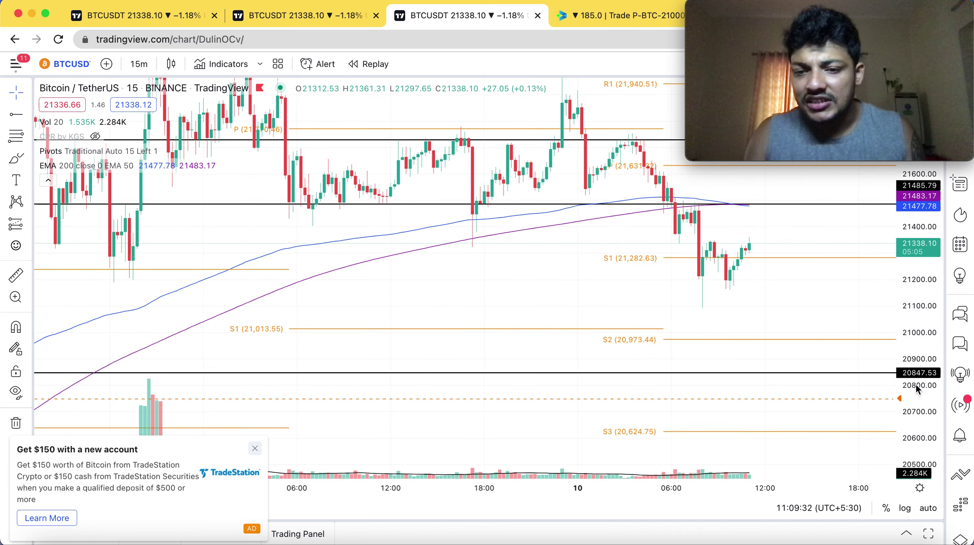
{"action": "left_click_drag", "start_coordinate": [796, 399], "coordinate": [699, 407]}
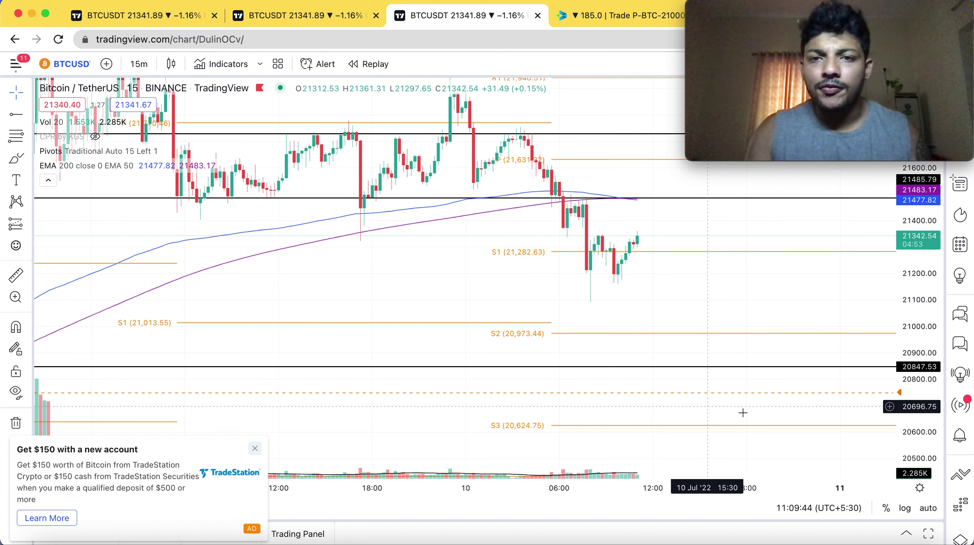
Check the two open put positions on Delta Exchange and return to the 1-hour BTCUSDT chart on TradingView
{"action": "left_click", "coordinate": [607, 16]}
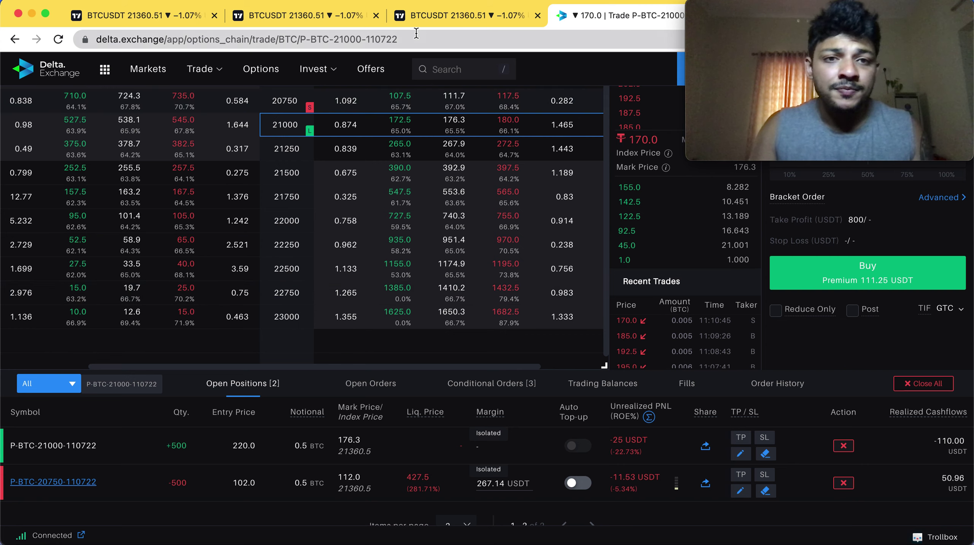
{"action": "left_click", "coordinate": [427, 18]}
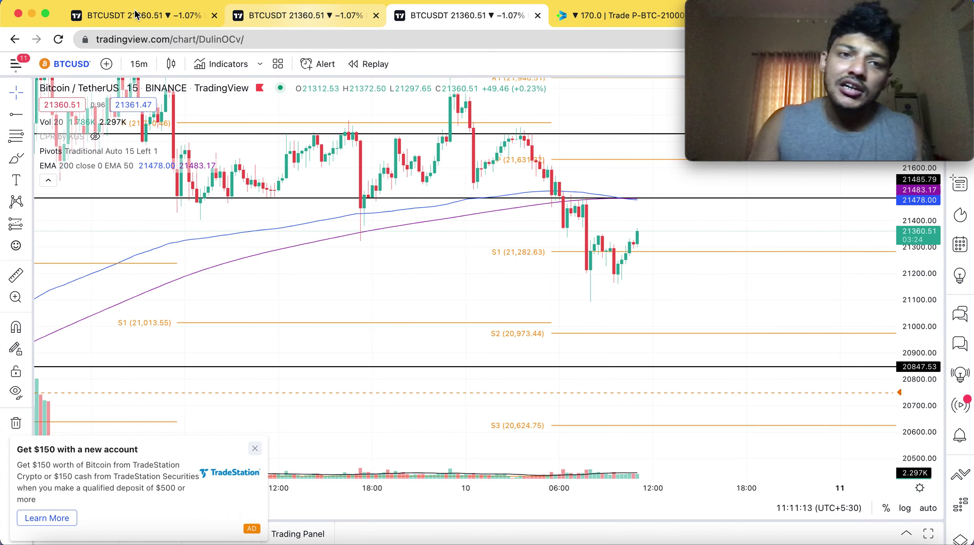
{"action": "left_click", "coordinate": [298, 15]}
{"action": "left_click", "coordinate": [137, 15]}
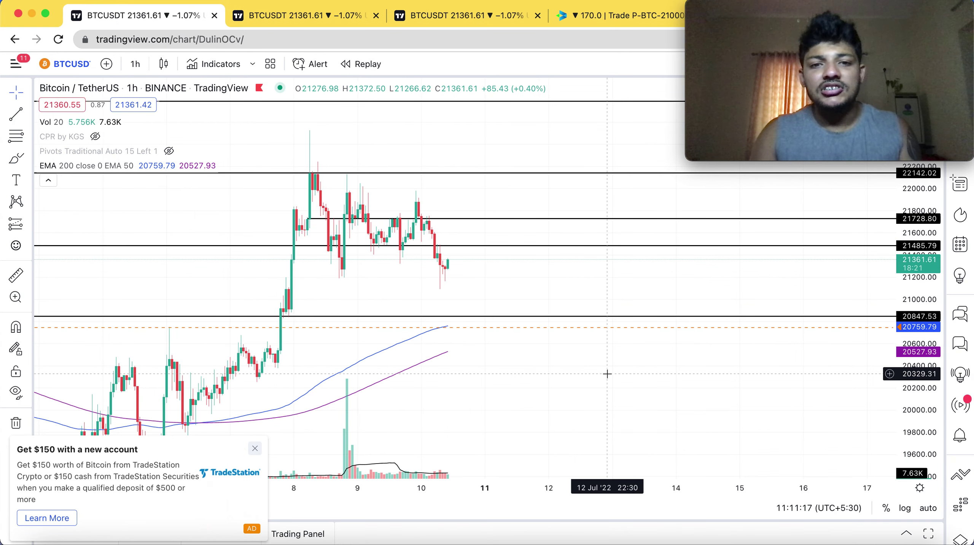
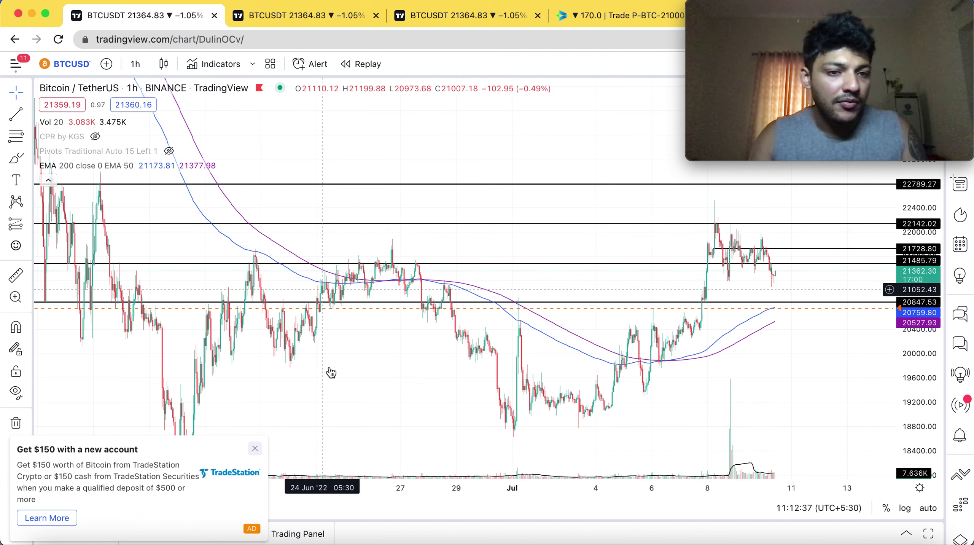
Examine the late-June to 10 July price history against the horizontal levels and EMAs on the 1-hour BTCUSDT chart
{"action": "scroll", "coordinate": [101, 270], "scroll_direction": "left", "scroll_amount": 2}
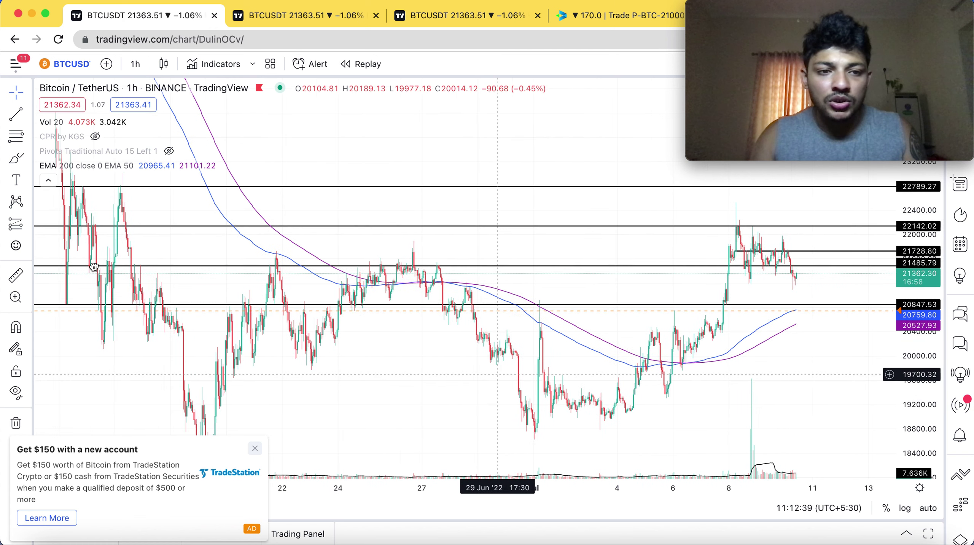
{"action": "left_click", "coordinate": [125, 266]}
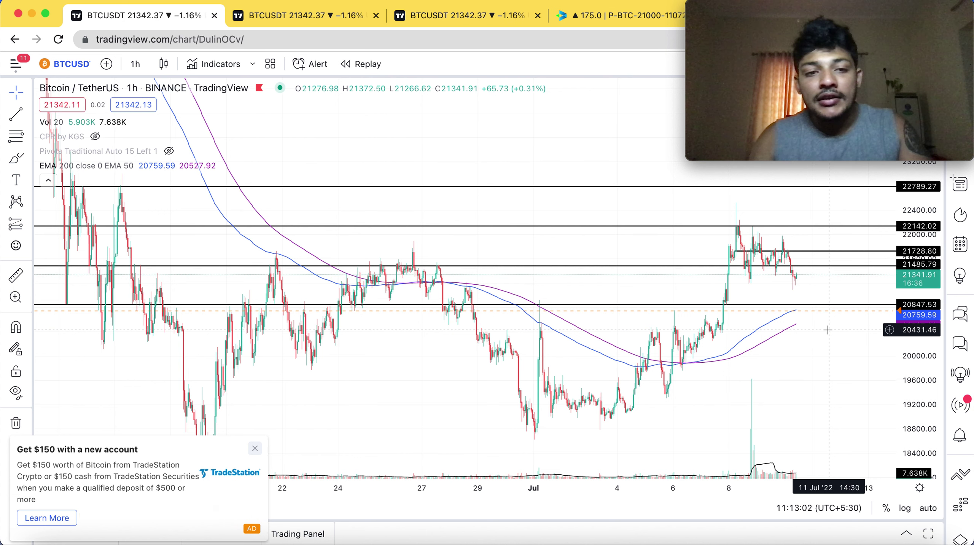
{"action": "scroll", "coordinate": [835, 349], "scroll_direction": "up", "scroll_amount": 2}
{"action": "scroll", "coordinate": [837, 352], "scroll_direction": "up", "scroll_amount": 1}
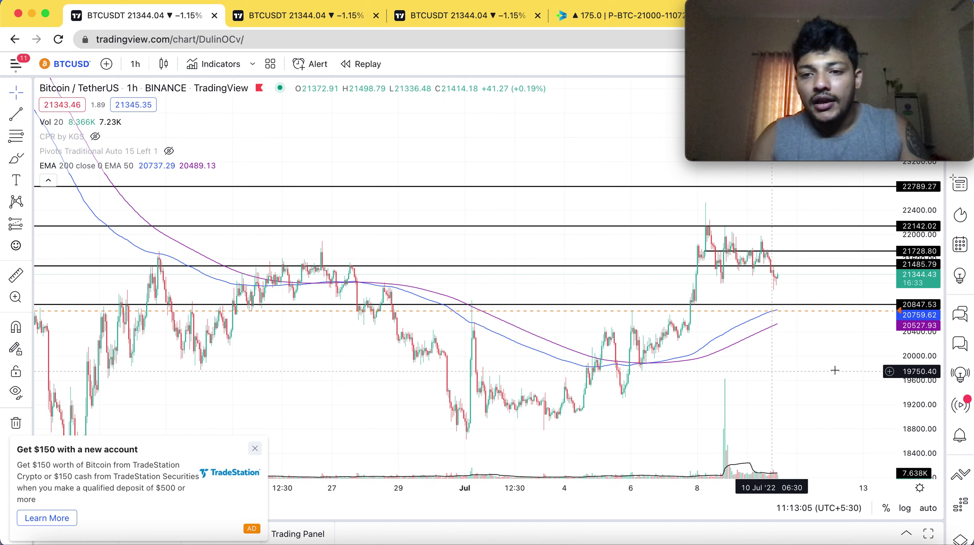
{"action": "left_click_drag", "start_coordinate": [825, 363], "coordinate": [830, 367]}
{"action": "left_click", "coordinate": [466, 269]}
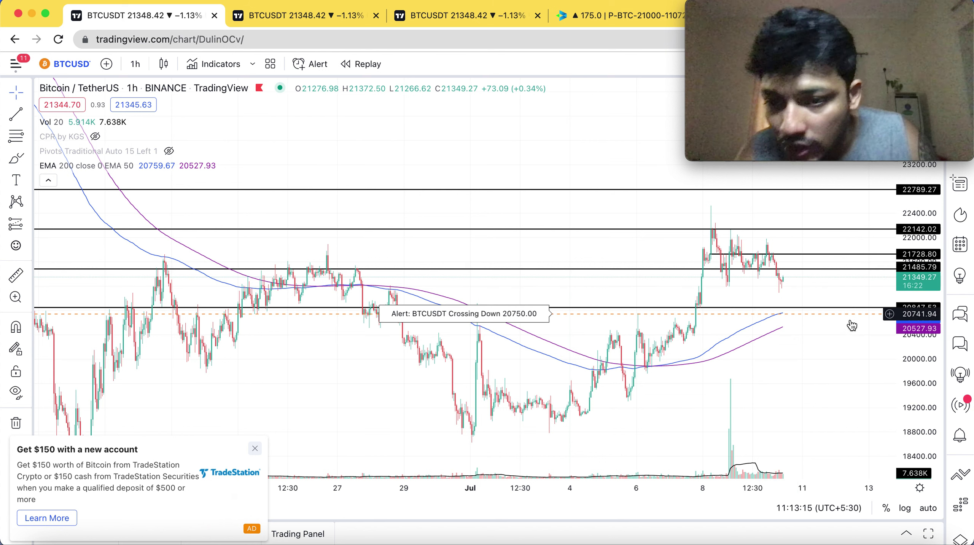
{"action": "scroll", "coordinate": [643, 354], "scroll_direction": "right", "scroll_amount": 3}
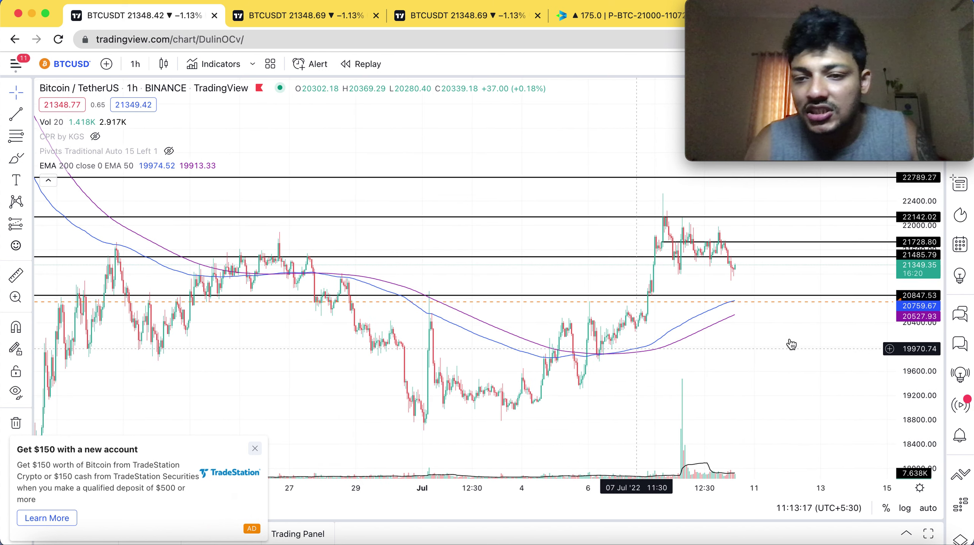
{"action": "left_click_drag", "start_coordinate": [665, 342], "coordinate": [454, 361]}
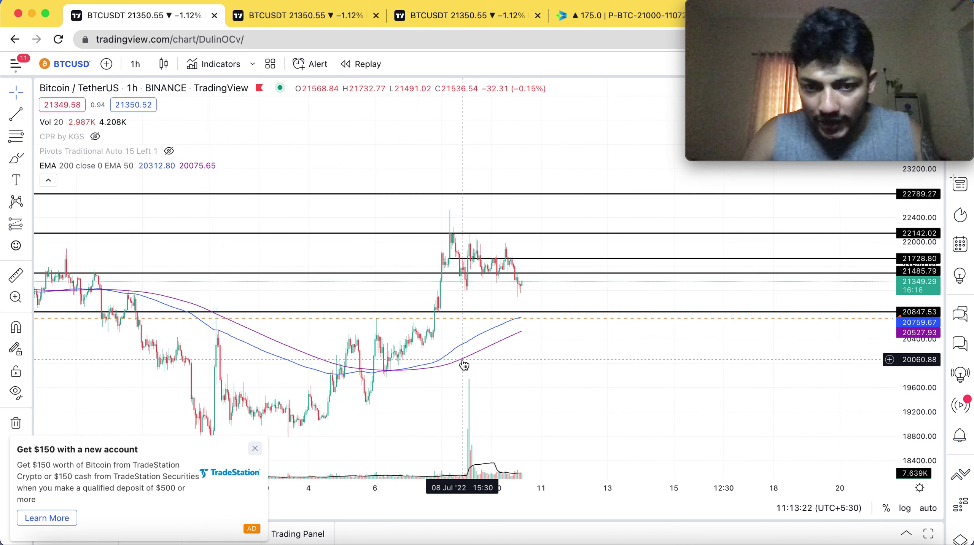
{"action": "left_click_drag", "start_coordinate": [542, 365], "coordinate": [450, 357]}
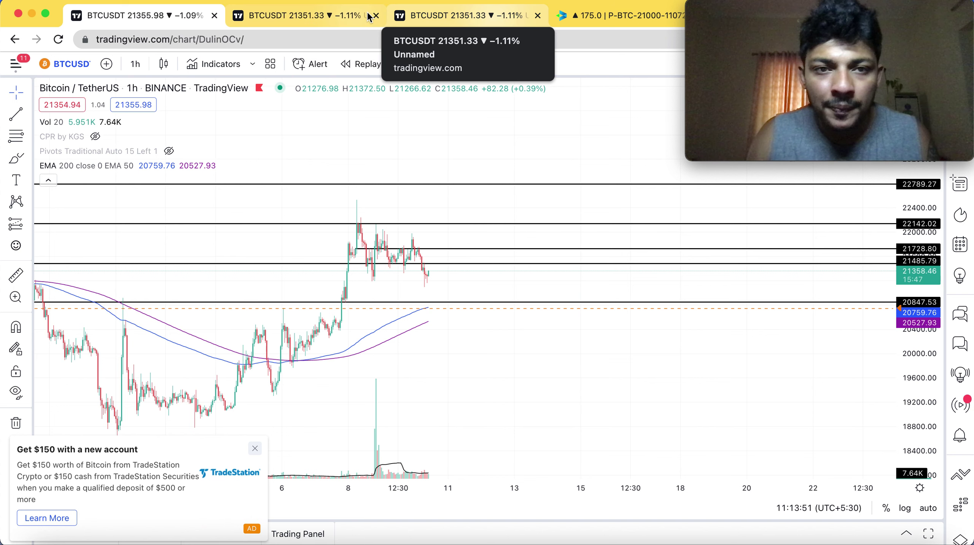
Switch to the 15-minute BTCUSDT chart and inspect price against pivots S1 to S3 and the 20750 crossing-down alert
{"action": "left_click", "coordinate": [331, 18]}
{"action": "left_click", "coordinate": [495, 17]}
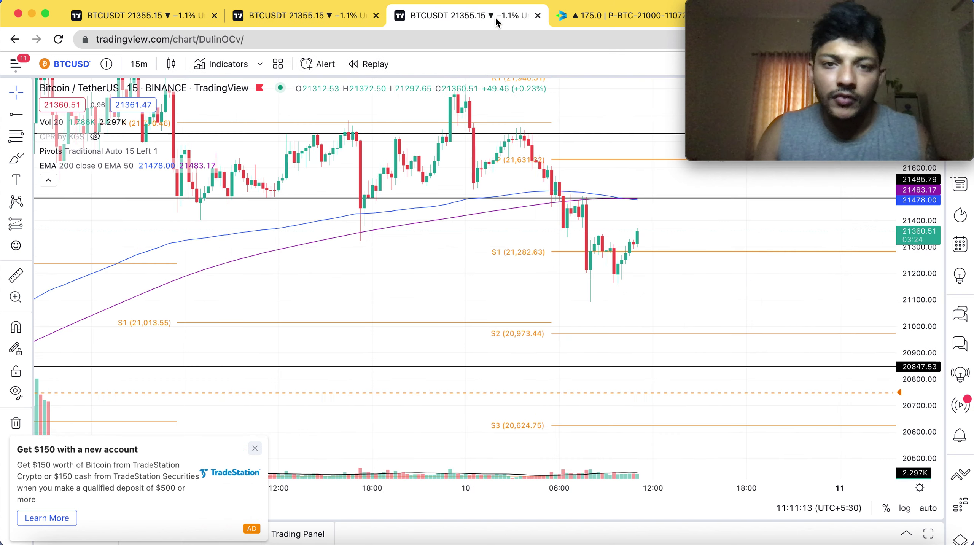
{"action": "left_click_drag", "start_coordinate": [612, 304], "coordinate": [535, 311]}
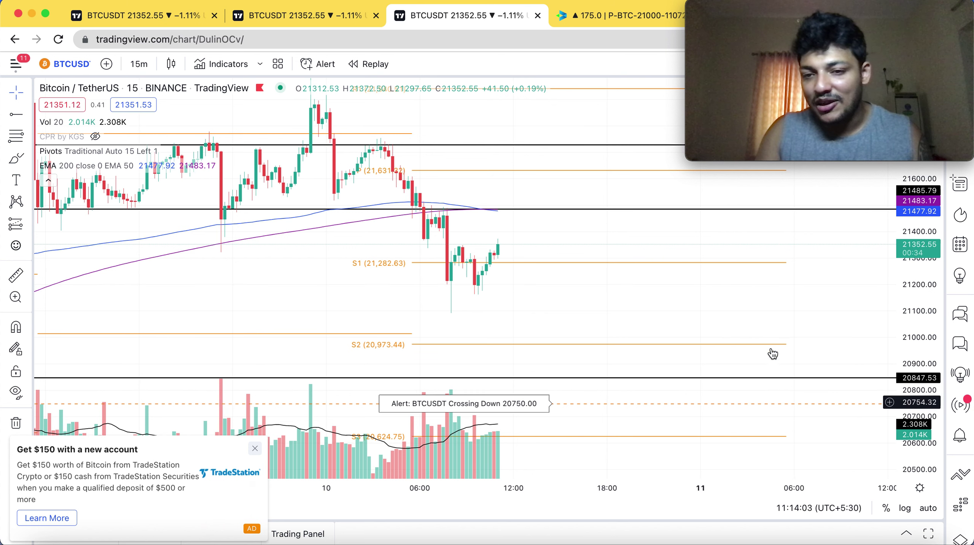
{"action": "scroll", "coordinate": [765, 283], "scroll_direction": "down", "scroll_amount": 2}
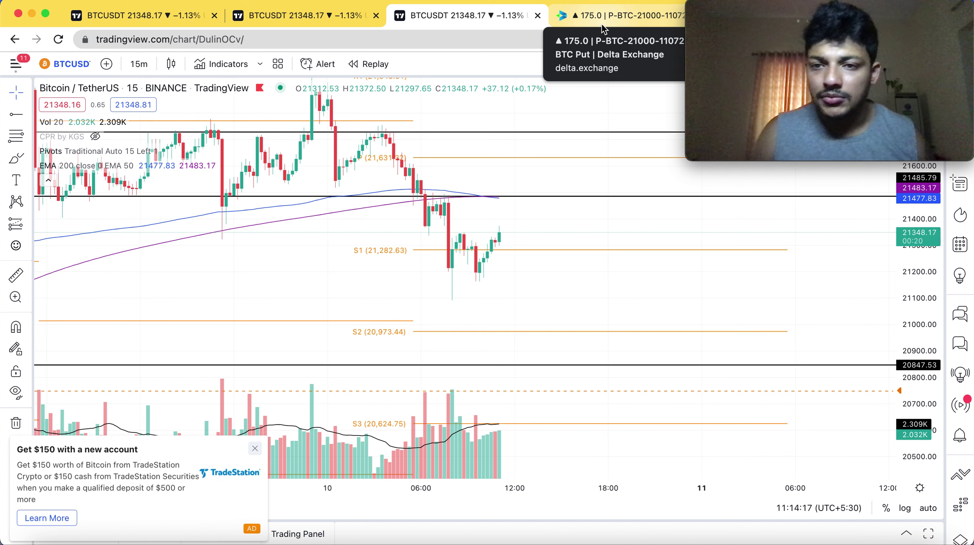
Switch to Delta Exchange and check the take-profit and stop-loss settings of the two open BTC put positions
{"action": "left_click", "coordinate": [603, 25]}
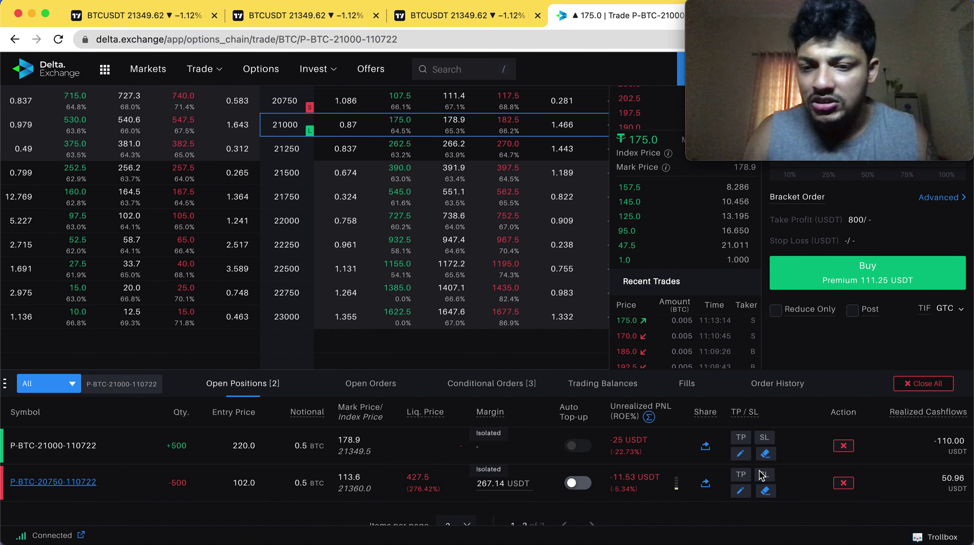
{"action": "mouse_move", "coordinate": [741, 480]}
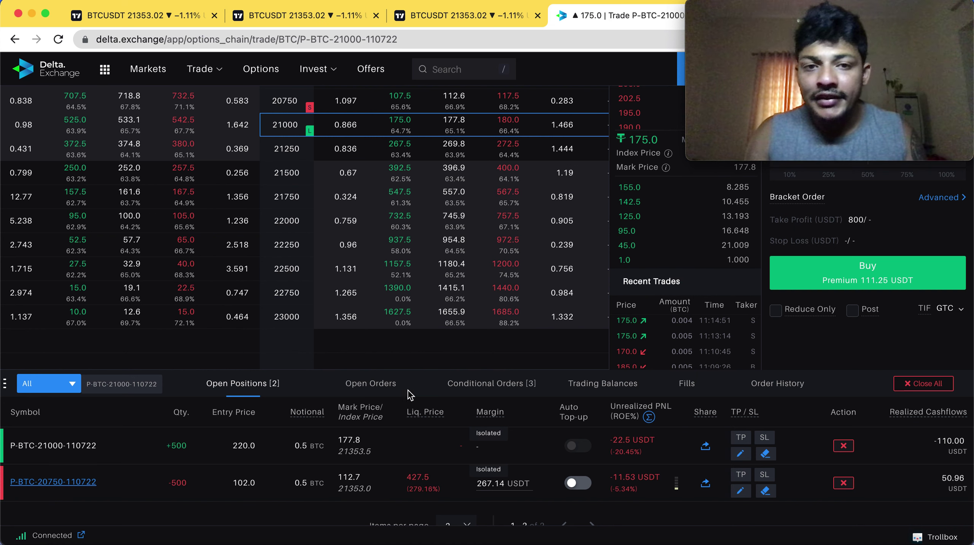
{"action": "mouse_move", "coordinate": [742, 443]}
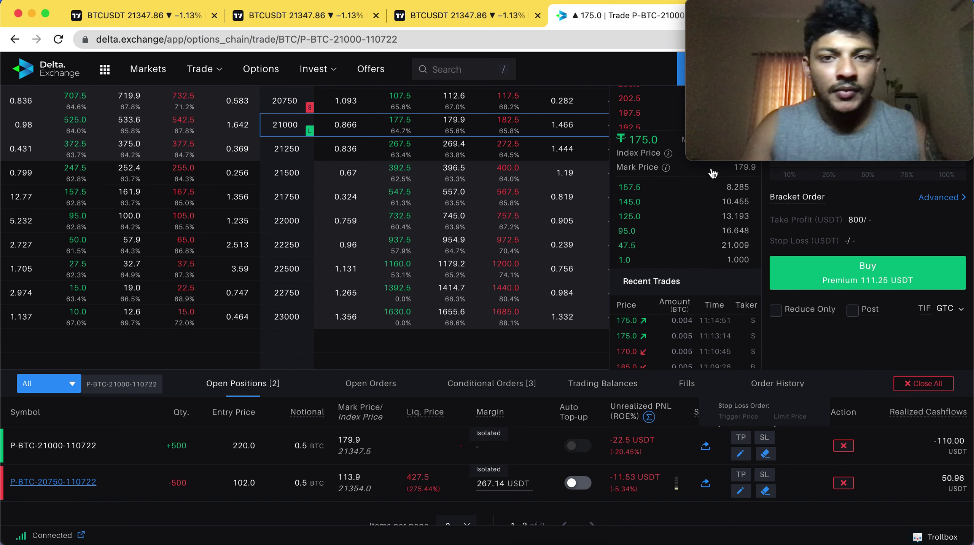
Return to TradingView and examine the 9 July morning price action against the CPR levels on the 5-minute chart with a stretched price scale
{"action": "left_click", "coordinate": [427, 22]}
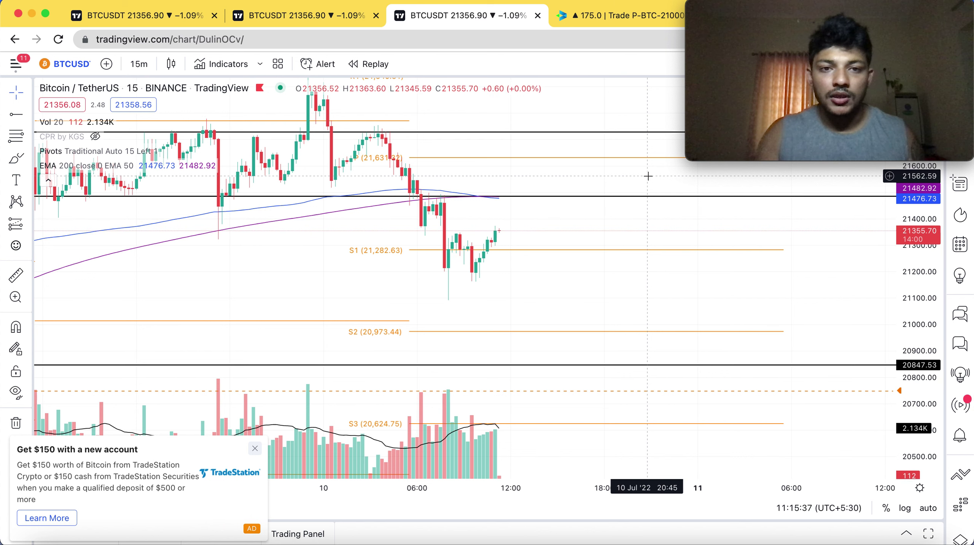
{"action": "left_click", "coordinate": [301, 20]}
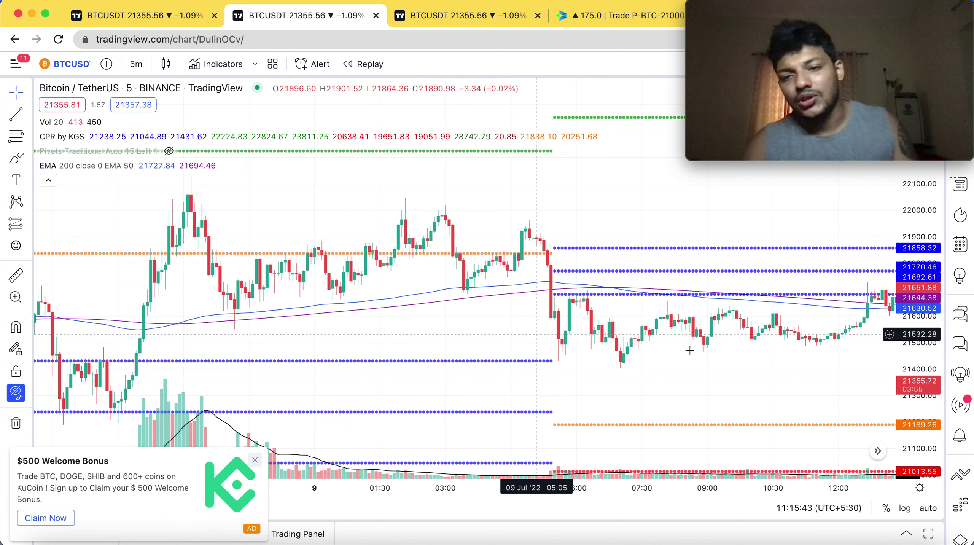
{"action": "scroll", "coordinate": [751, 346], "scroll_direction": "right", "scroll_amount": 3}
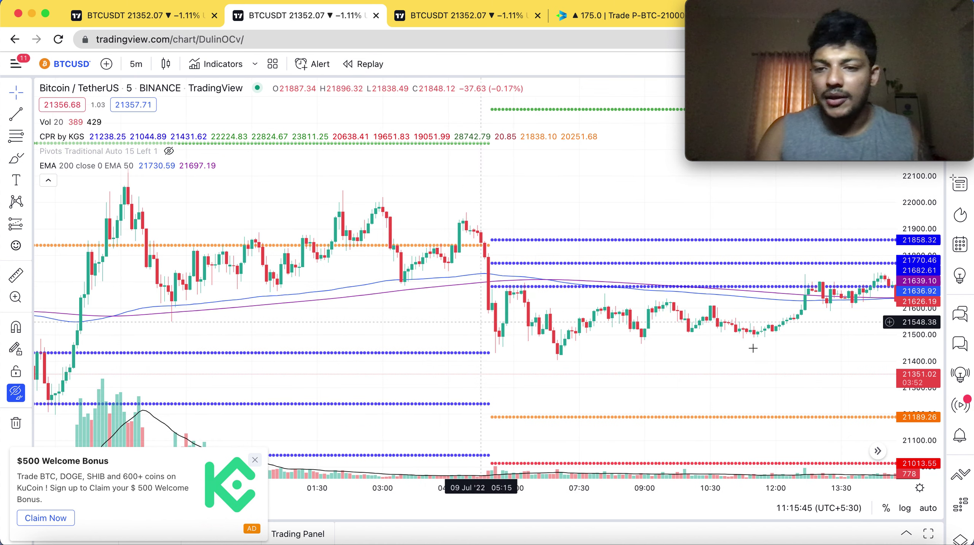
{"action": "scroll", "coordinate": [643, 347], "scroll_direction": "right", "scroll_amount": 2}
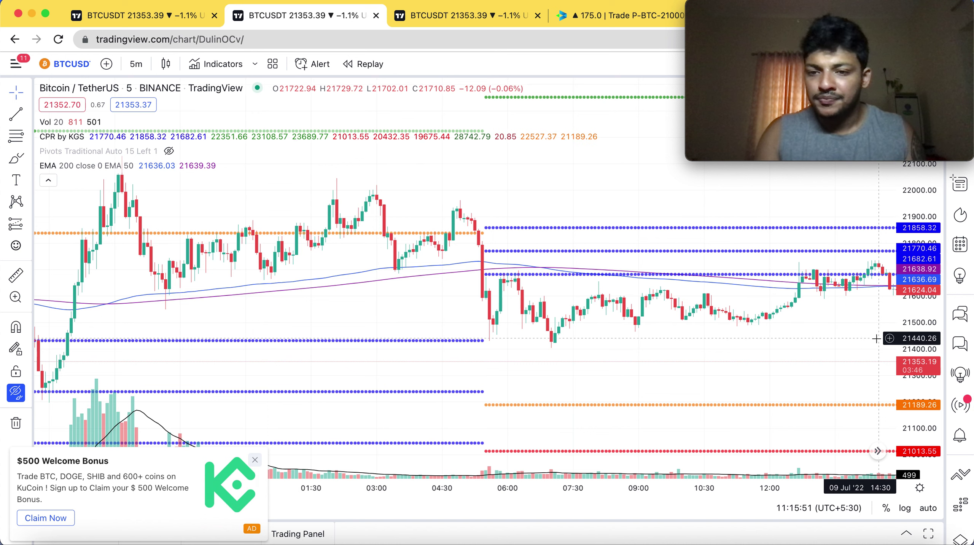
{"action": "left_click_drag", "start_coordinate": [918, 282], "coordinate": [918, 234]}
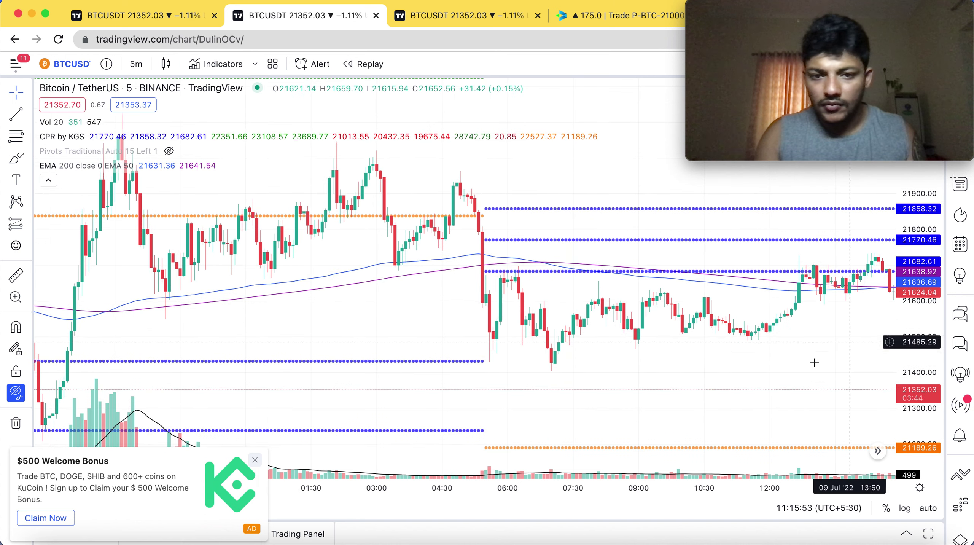
{"action": "left_click_drag", "start_coordinate": [595, 363], "coordinate": [565, 364]}
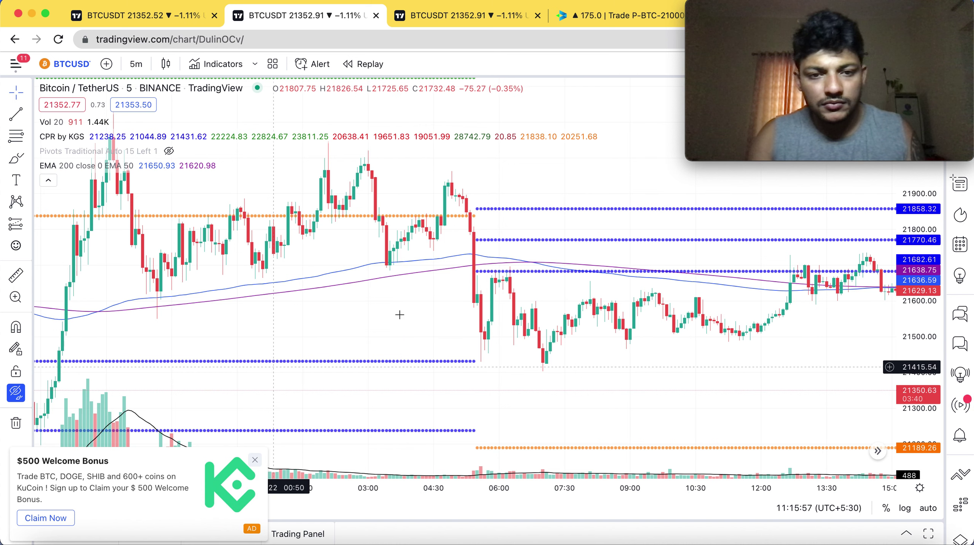
{"action": "left_click_drag", "start_coordinate": [170, 316], "coordinate": [157, 312]}
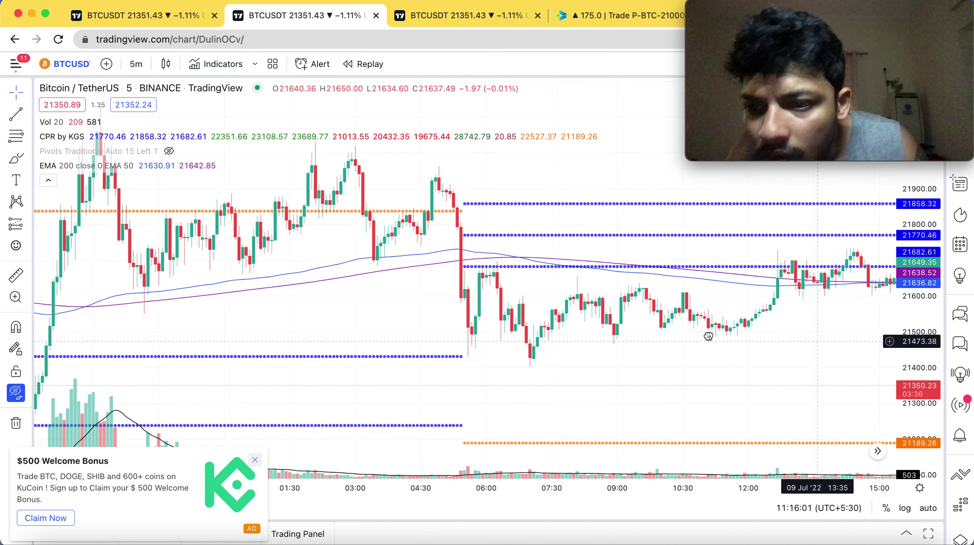
{"action": "left_click_drag", "start_coordinate": [644, 344], "coordinate": [439, 152]}
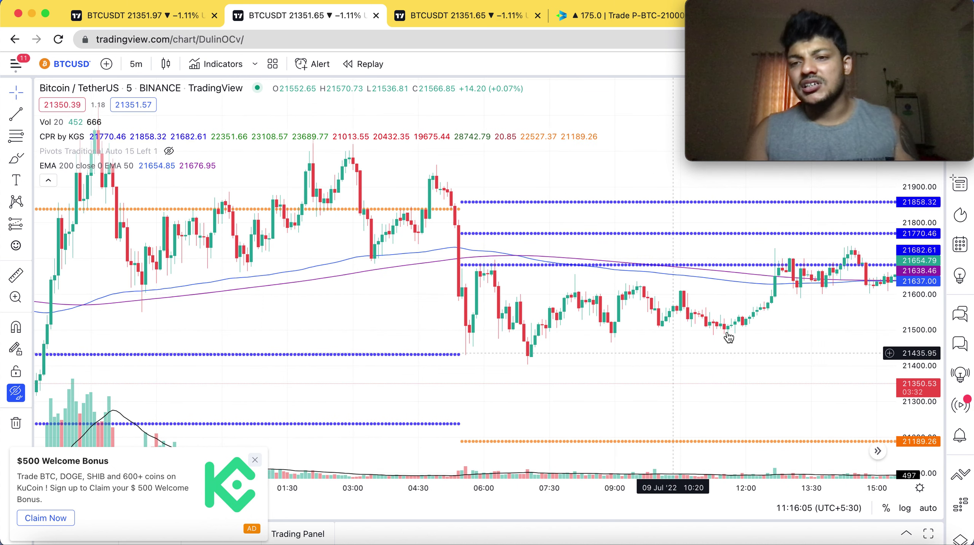
{"action": "scroll", "coordinate": [459, 379], "scroll_direction": "right", "scroll_amount": 3}
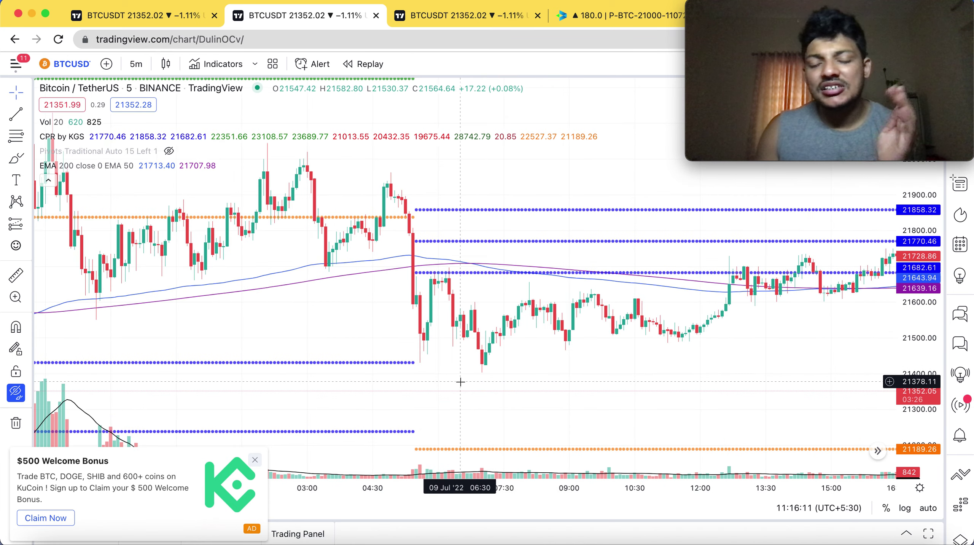
Follow the 5-minute price action from 9 July into the latest 10 July candles against the CPR levels and EMAs
{"action": "left_click_drag", "start_coordinate": [717, 378], "coordinate": [451, 344]}
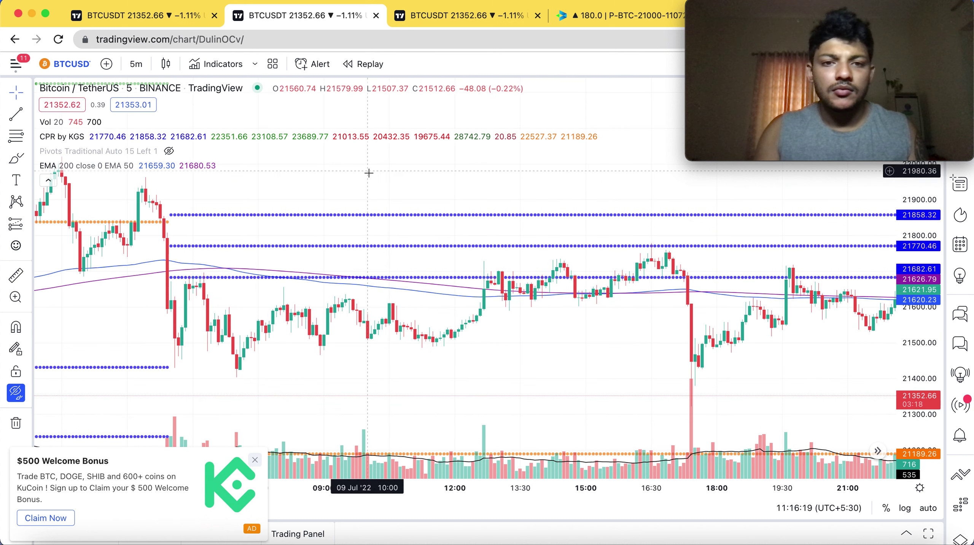
{"action": "scroll", "coordinate": [369, 173], "scroll_direction": "right", "scroll_amount": 10}
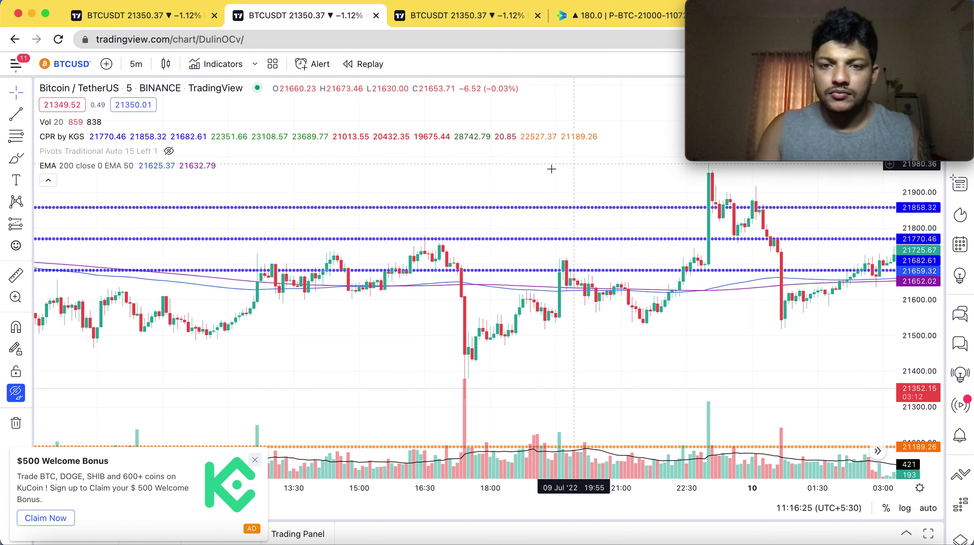
{"action": "left_click_drag", "start_coordinate": [550, 168], "coordinate": [154, 191]}
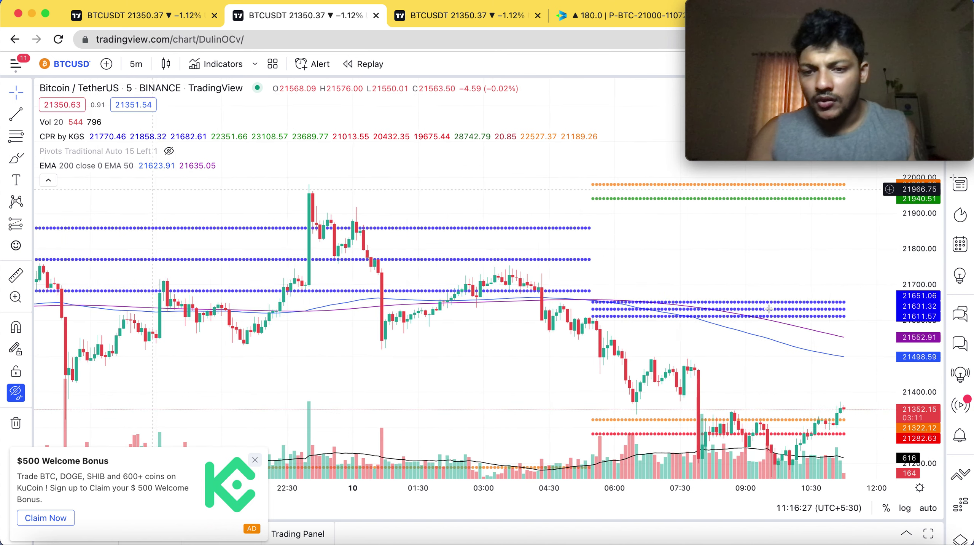
{"action": "left_click_drag", "start_coordinate": [555, 213], "coordinate": [488, 201]}
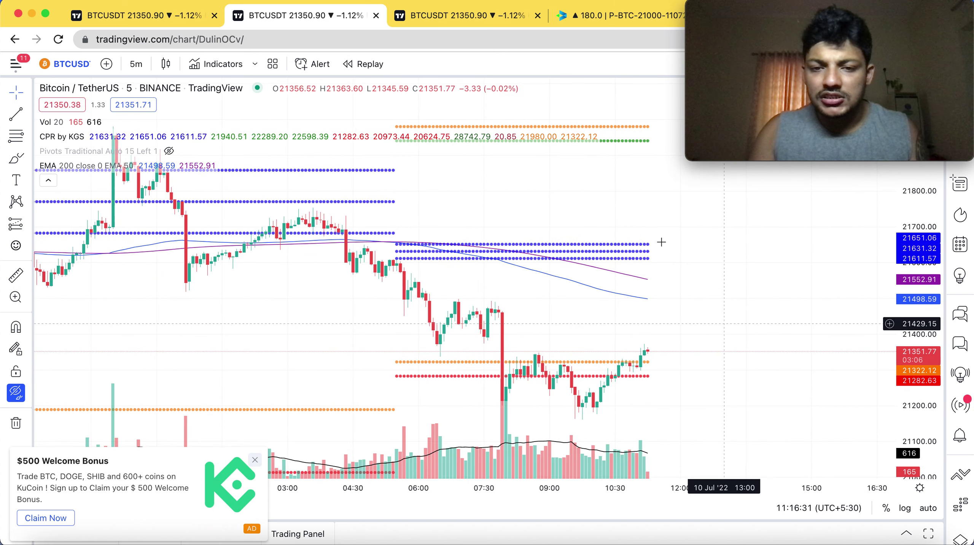
{"action": "left_click_drag", "start_coordinate": [640, 222], "coordinate": [648, 181]}
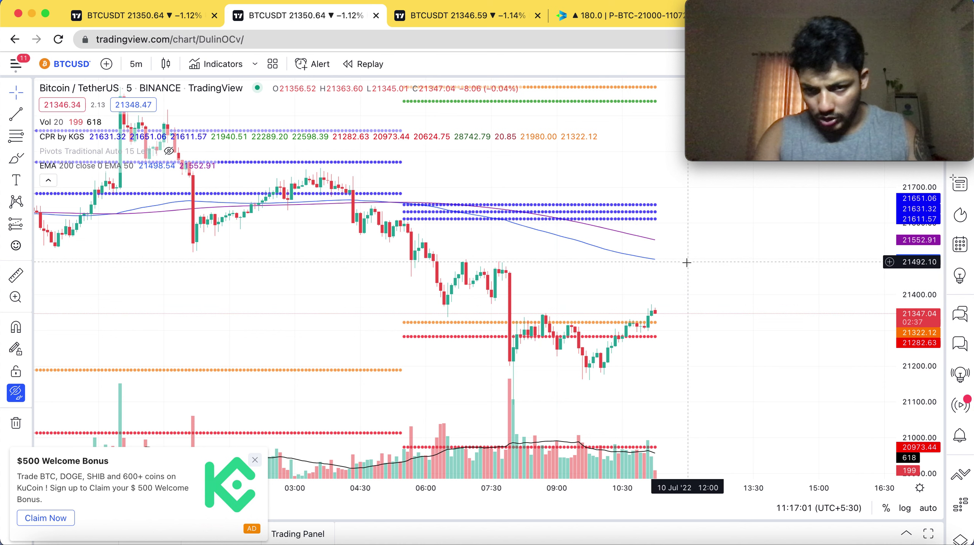
Inspect the 10 July pivots from R1 down to S5 on the 15-minute chart, and go back to the 1-hour chart
{"action": "left_click", "coordinate": [452, 25]}
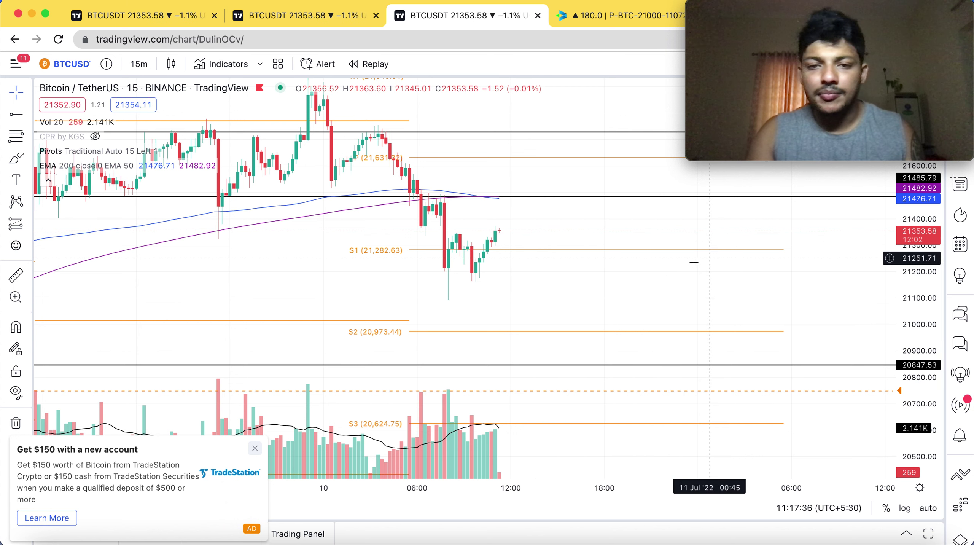
{"action": "left_click_drag", "start_coordinate": [670, 277], "coordinate": [668, 218]}
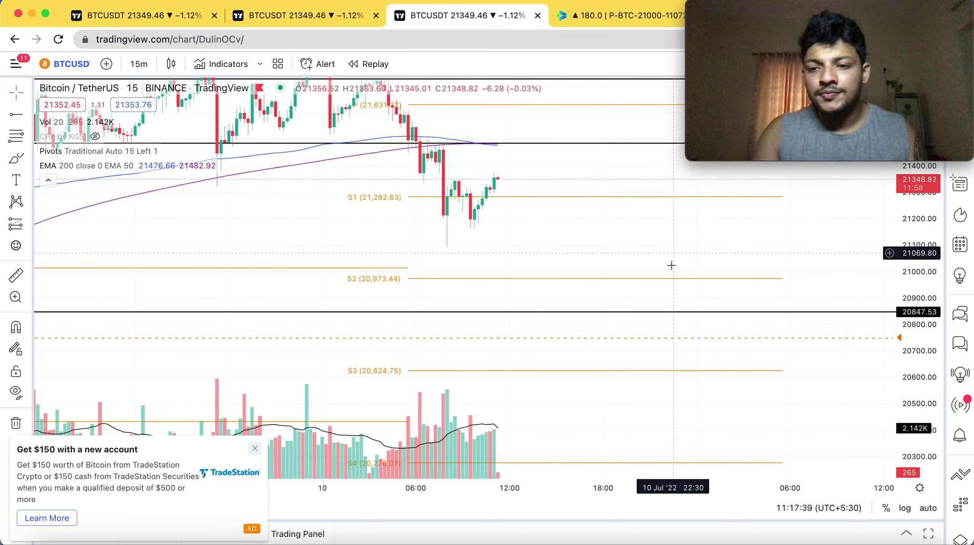
{"action": "left_click_drag", "start_coordinate": [671, 240], "coordinate": [612, 128]}
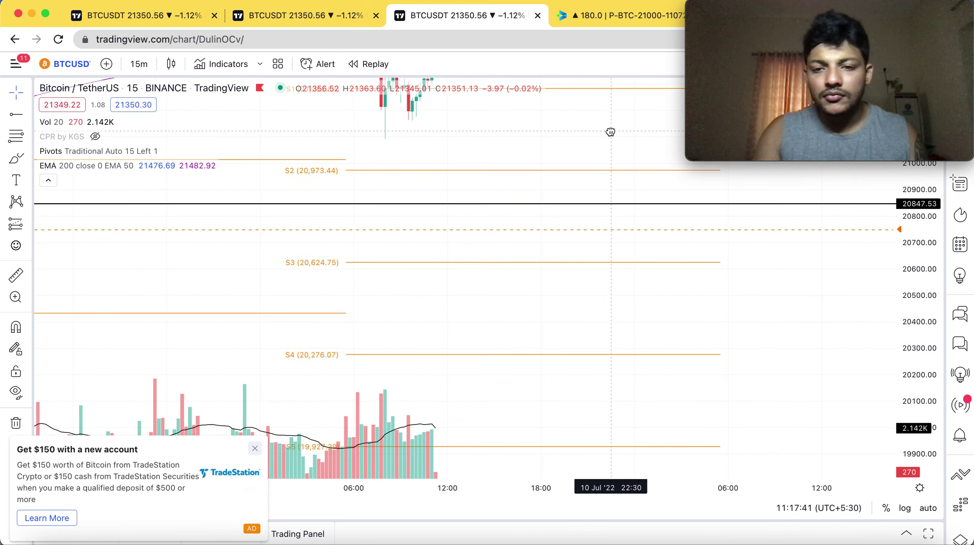
{"action": "left_click_drag", "start_coordinate": [662, 282], "coordinate": [663, 332]}
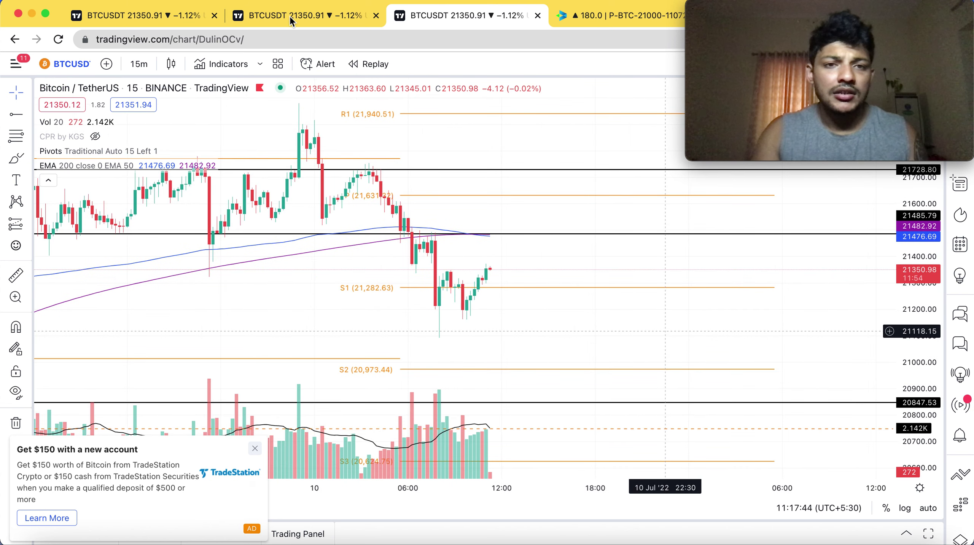
{"action": "left_click", "coordinate": [160, 15]}
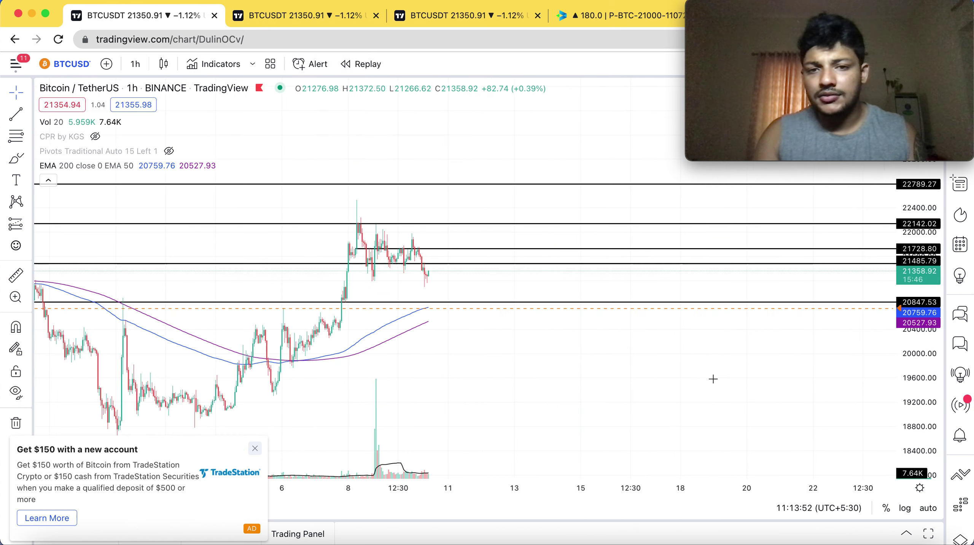